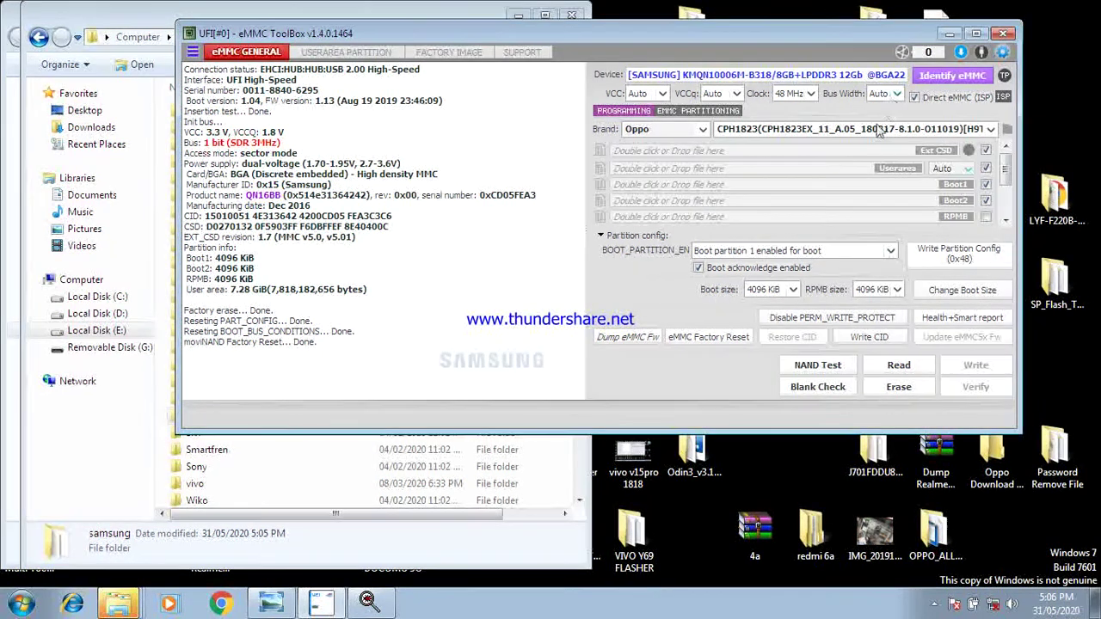
# Select the samsung brand and load the SM-G532G firmware backup with build G532GDDU1AQC4.
pyautogui.click(703, 130)
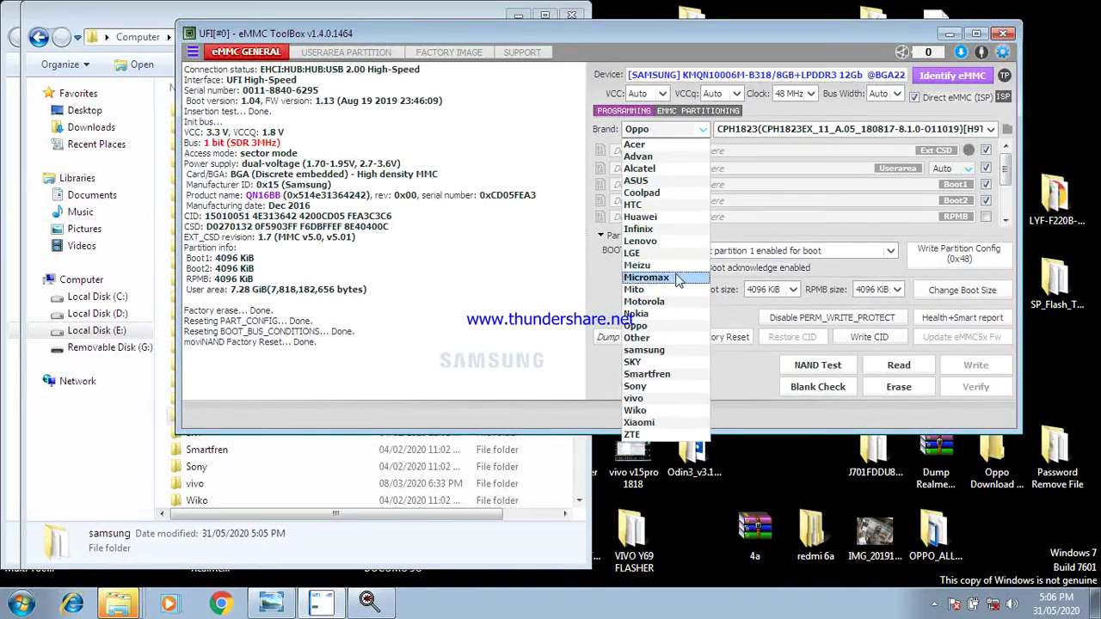
pyautogui.click(652, 351)
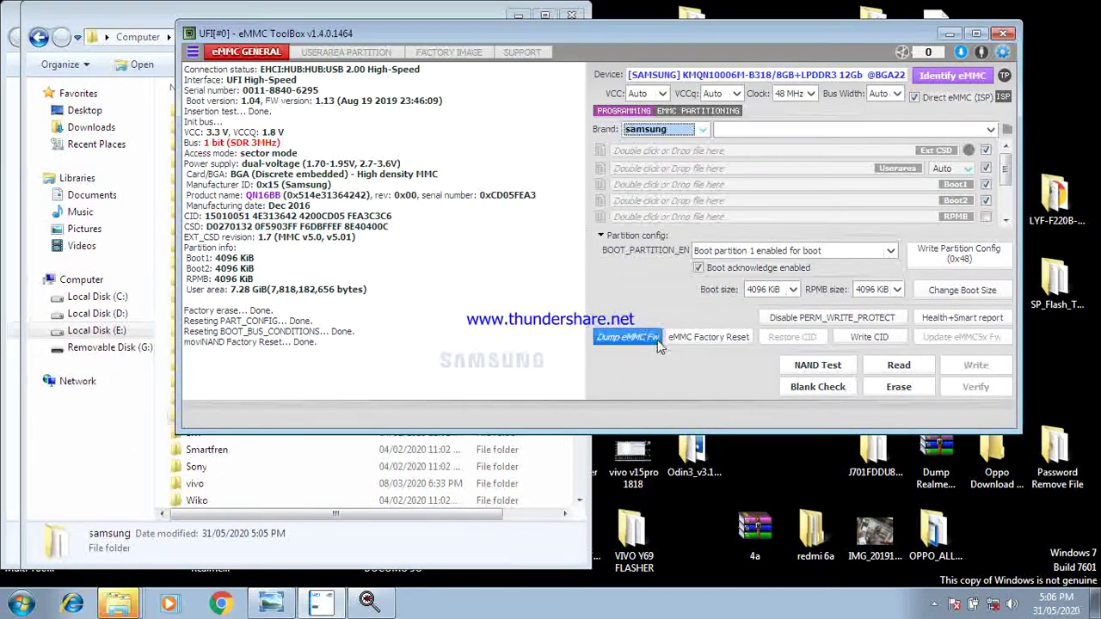
pyautogui.click(878, 131)
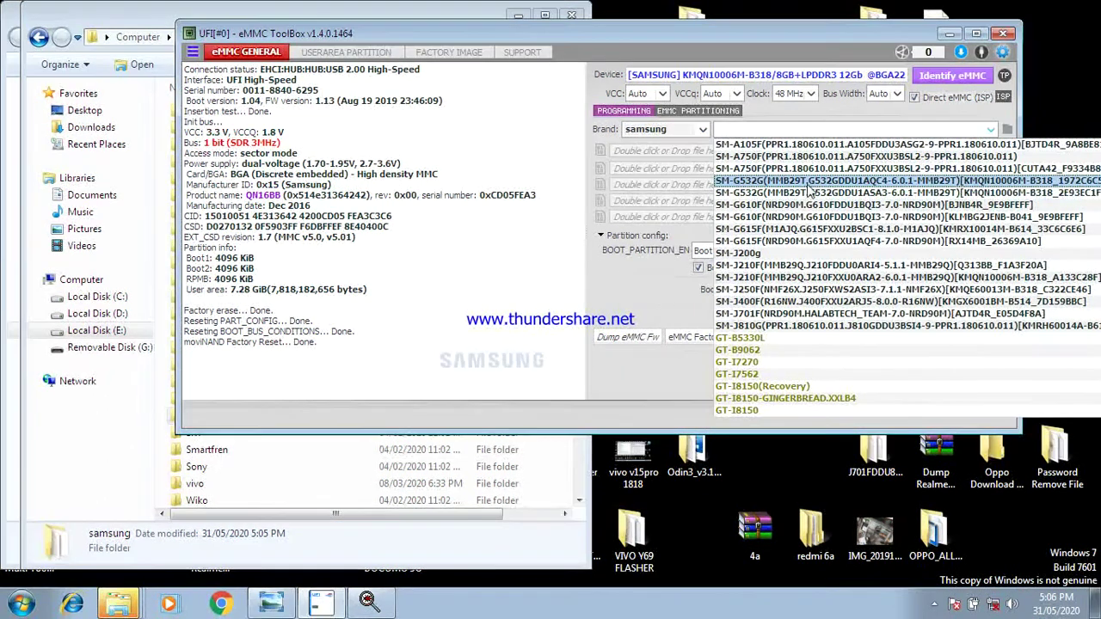
pyautogui.click(807, 184)
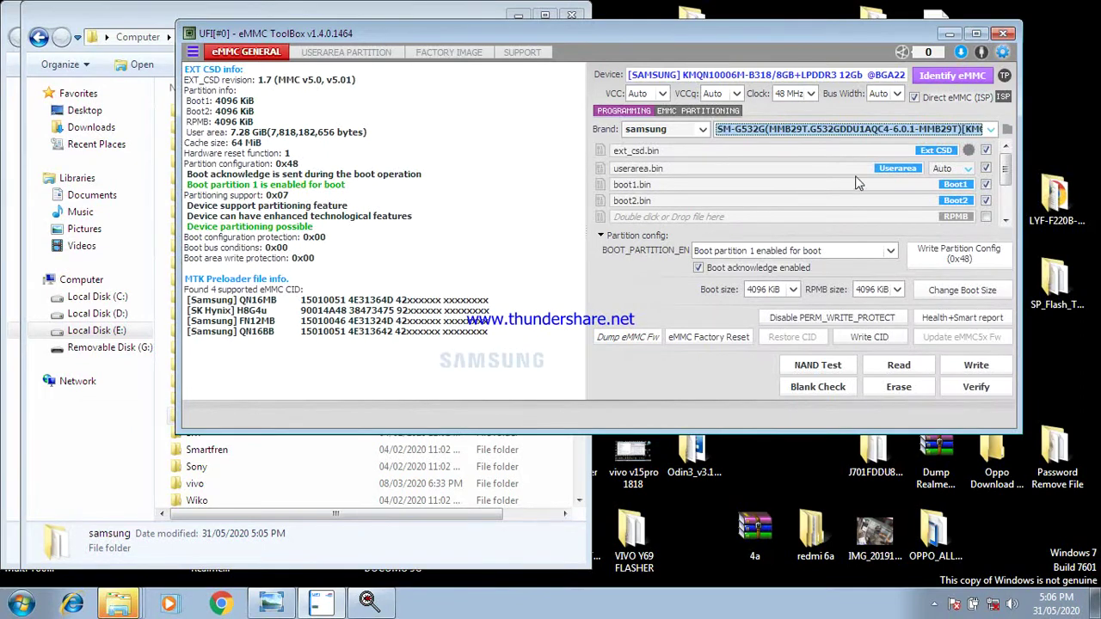
# Try the SM-G532G firmware backup with build G532GDDU1ASA3.
pyautogui.click(905, 131)
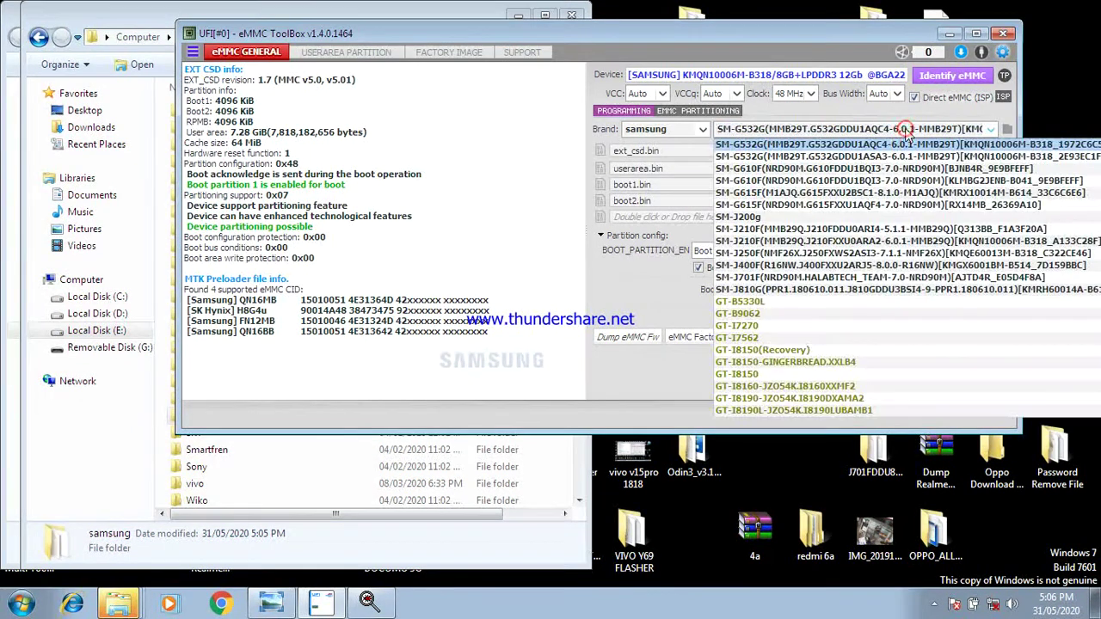
pyautogui.click(845, 158)
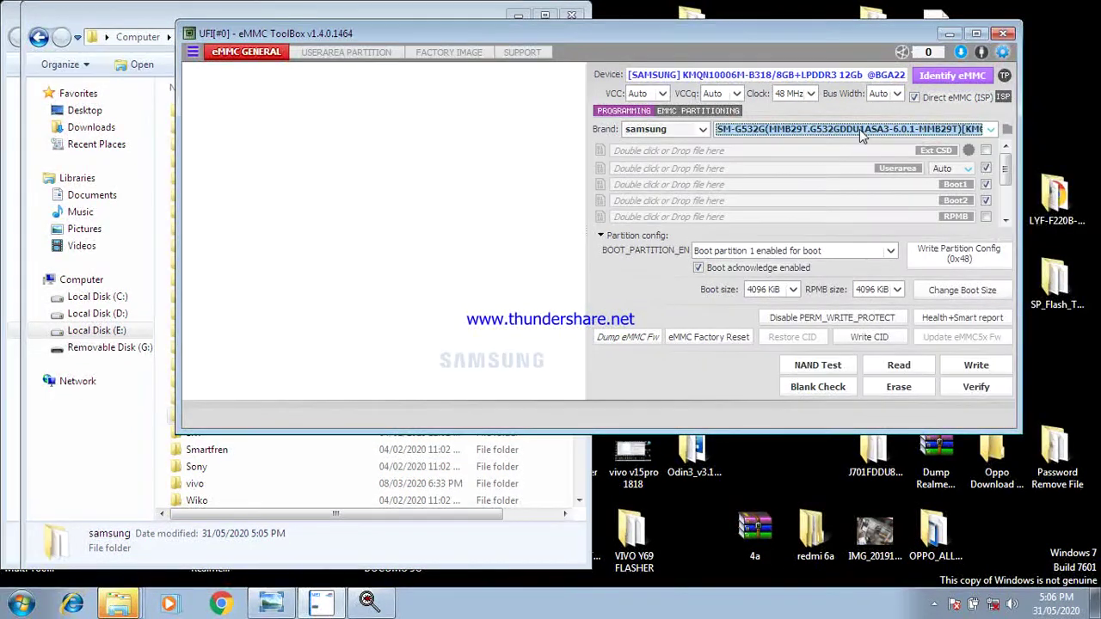
# Load the SM-G532G G532GDDU1AQC4 backup again and write its ext_csd, userarea, boot1 and boot2 files to the eMMC.
pyautogui.click(860, 131)
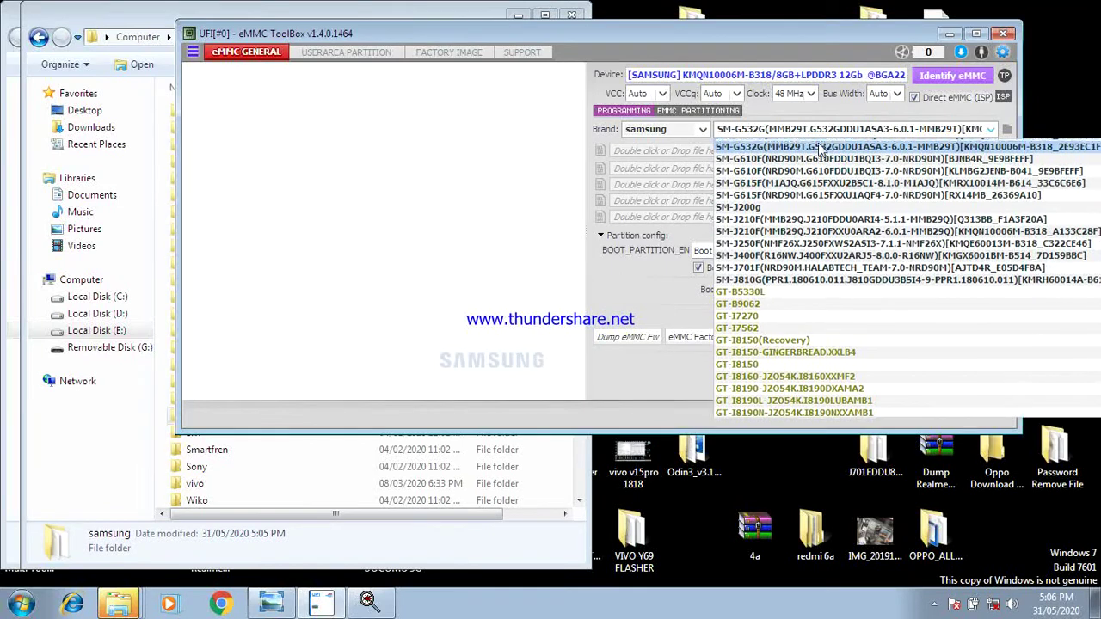
pyautogui.scroll(1, 821, 149)
pyautogui.click(821, 149)
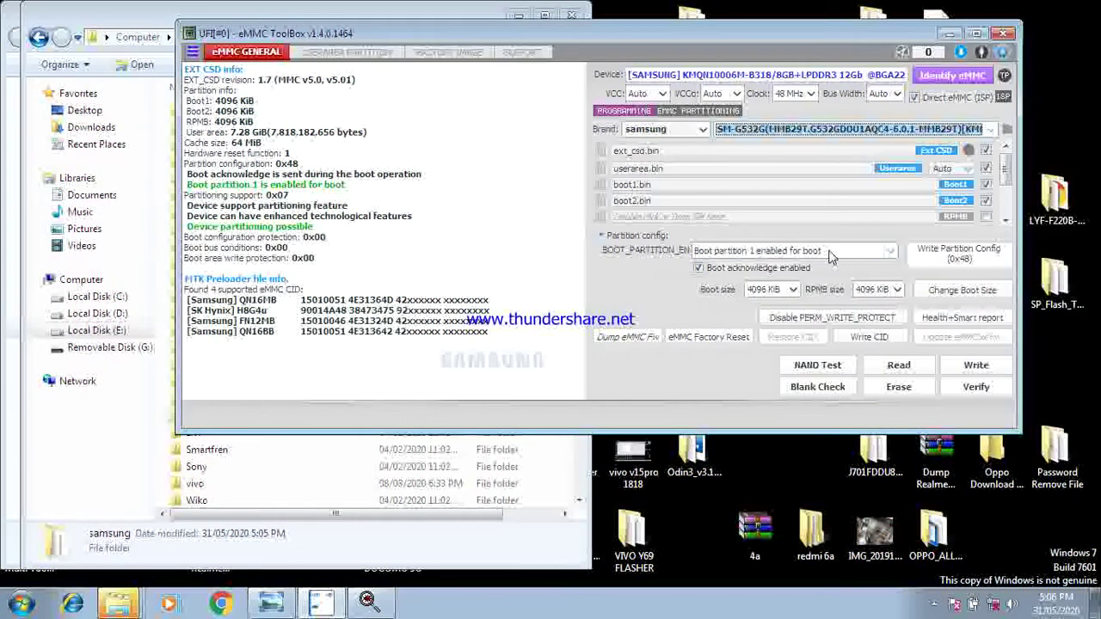
pyautogui.click(980, 368)
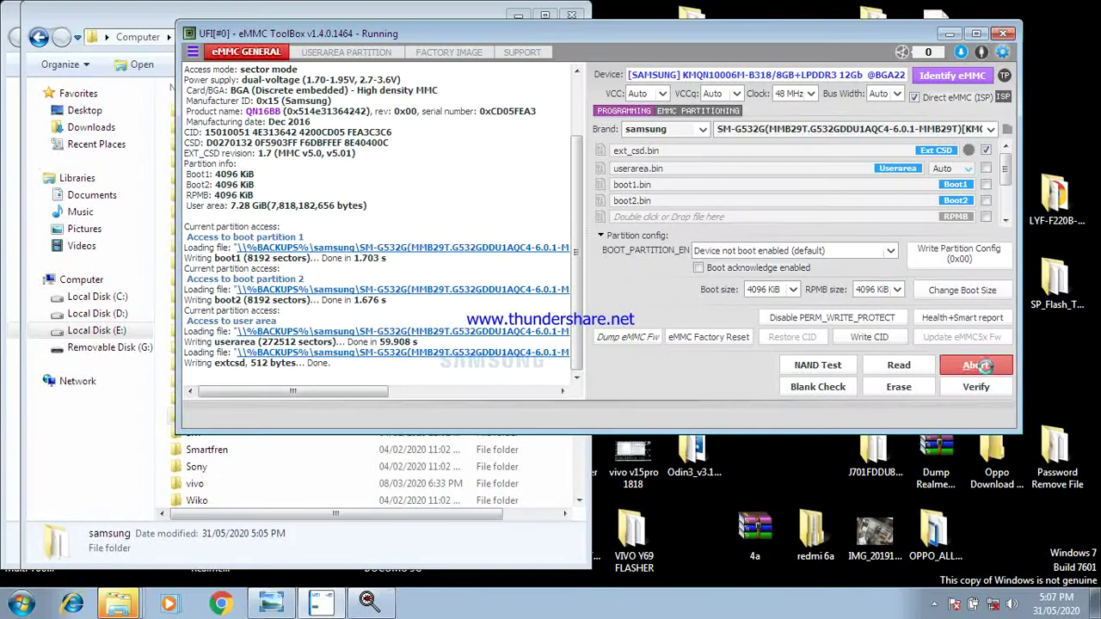
# Write the factory BOOTLOADER image preloader.img and the PIT file GRANDPPLTE_CIS_SER.pit to the eMMC.
pyautogui.click(374, 51)
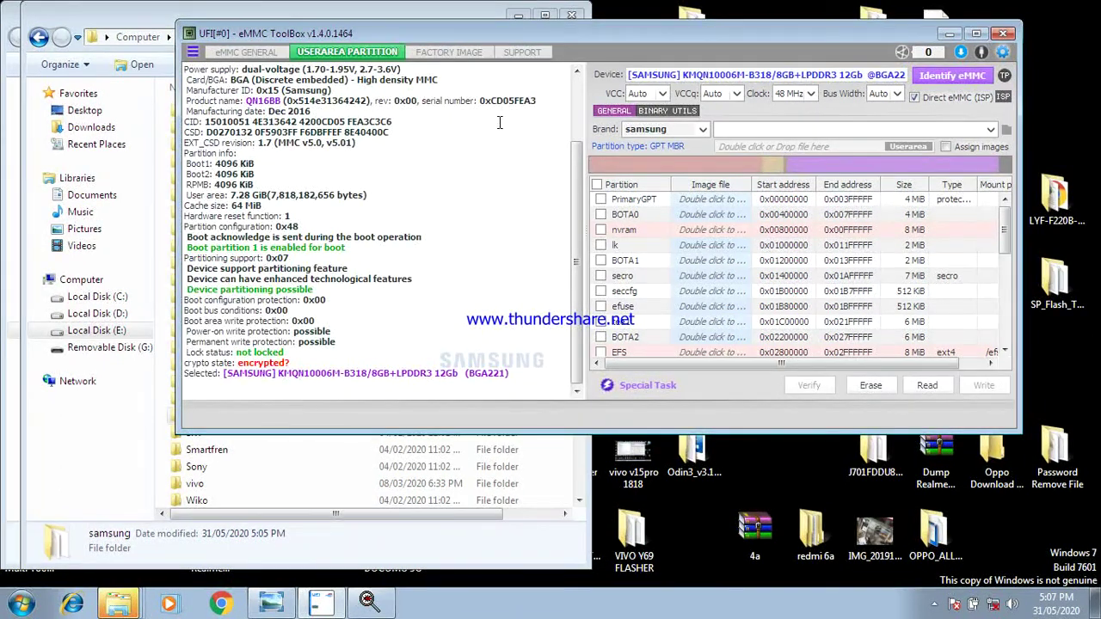
pyautogui.click(449, 52)
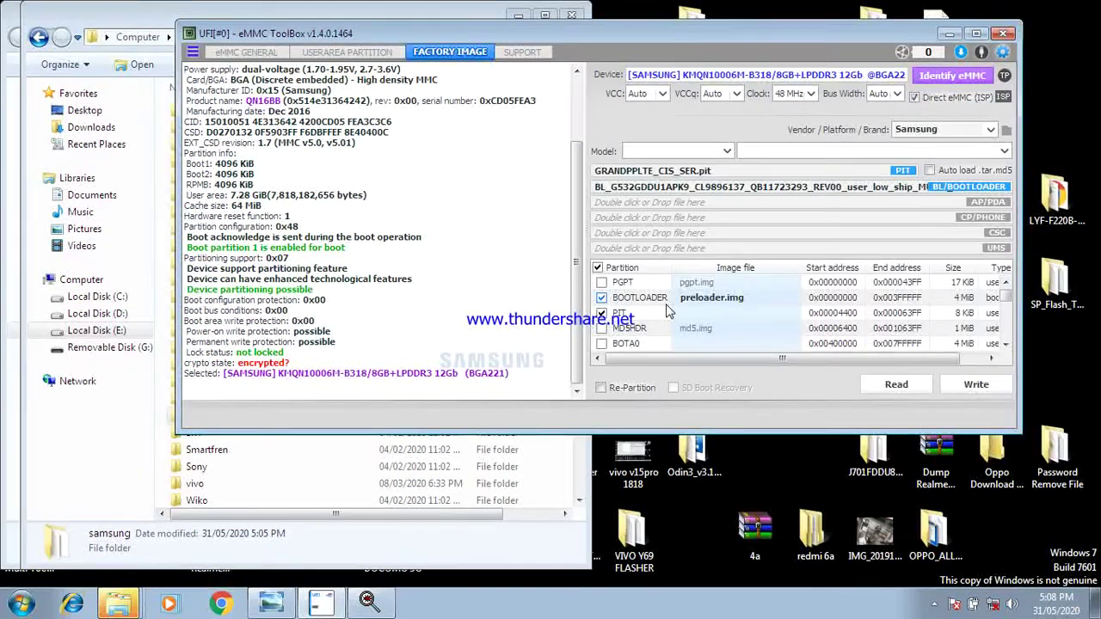
pyautogui.click(993, 392)
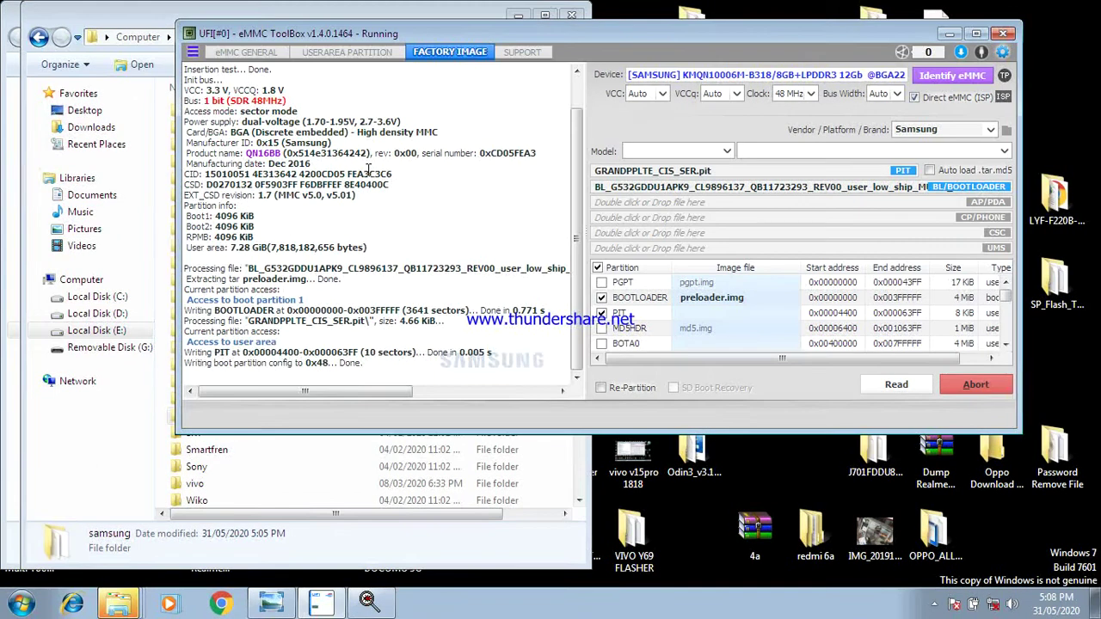
# Identify the eMMC again from the userarea partition view.
pyautogui.click(387, 54)
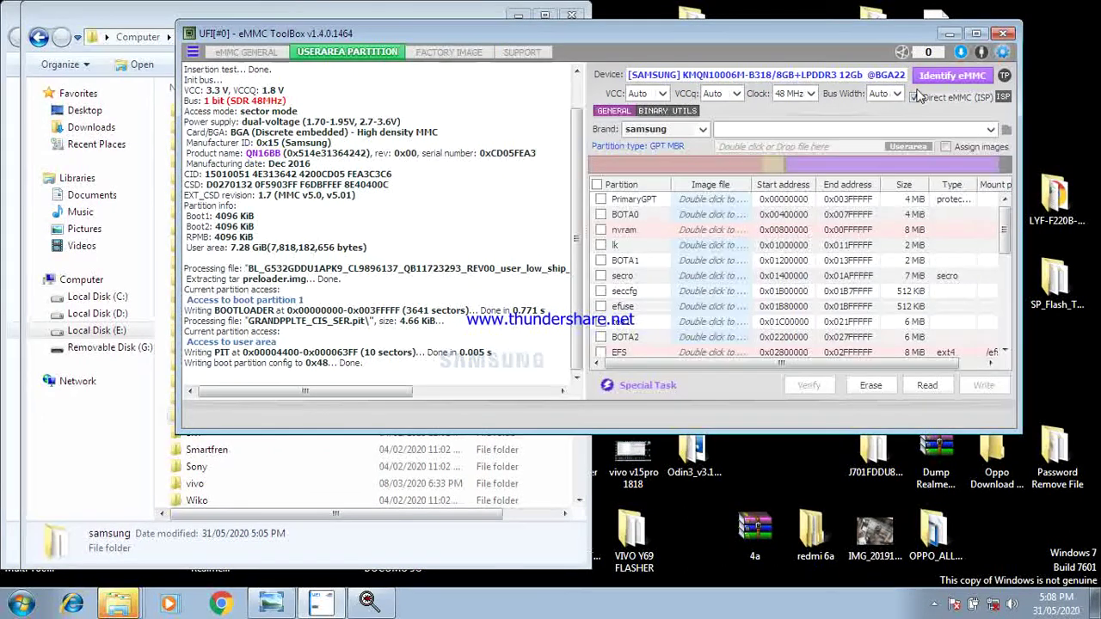
pyautogui.click(952, 76)
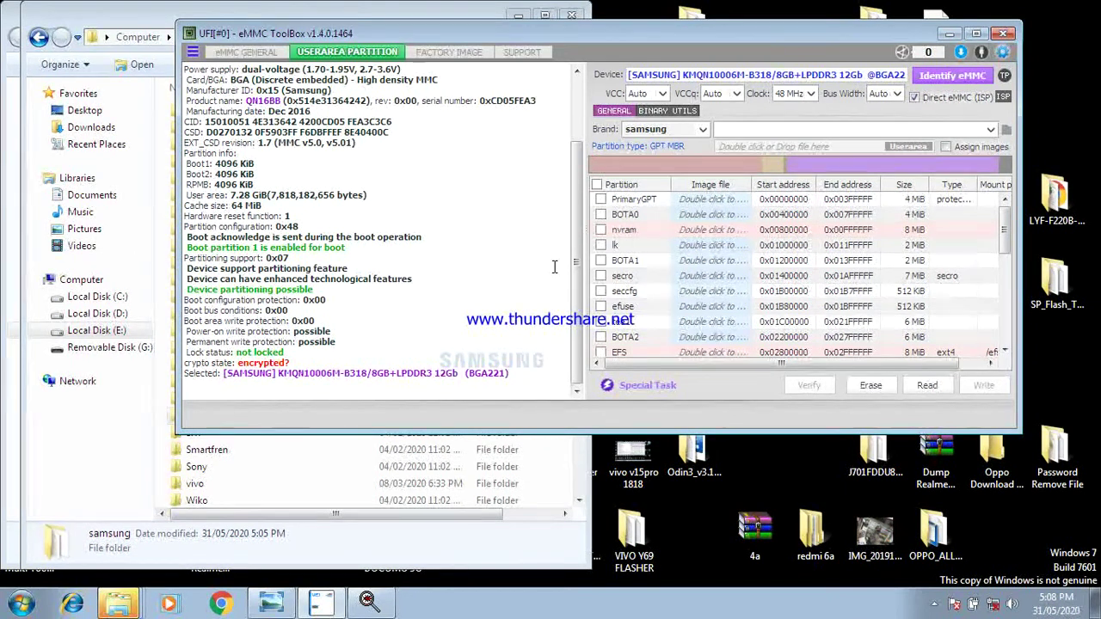
# Bring up the user_part backup folder and compare its disc images with the userarea partition list.
pyautogui.click(125, 607)
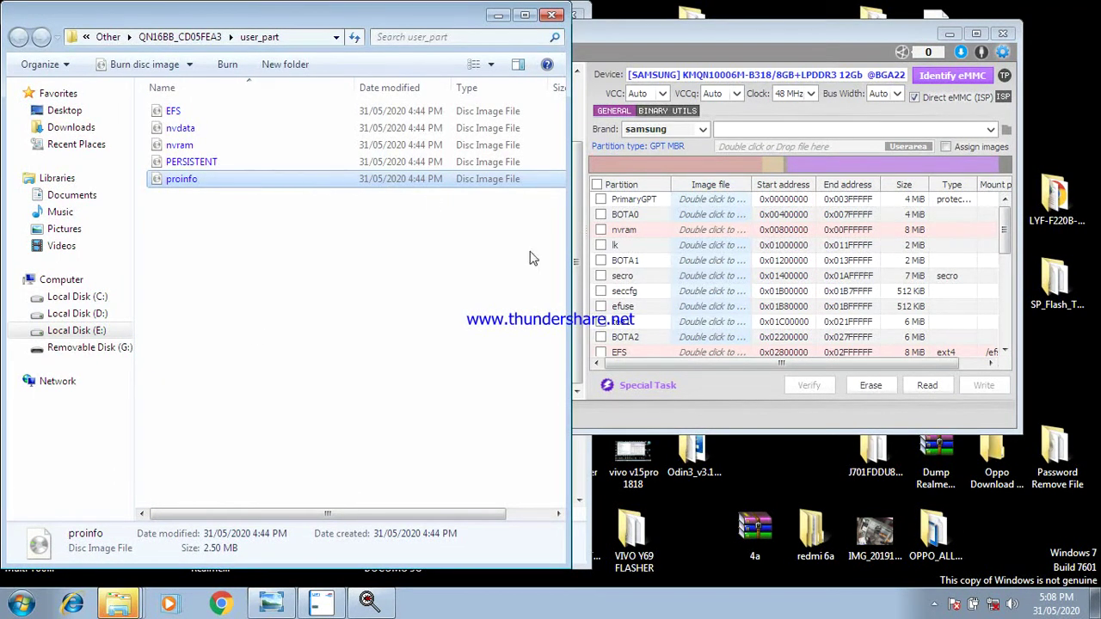
pyautogui.click(1007, 228)
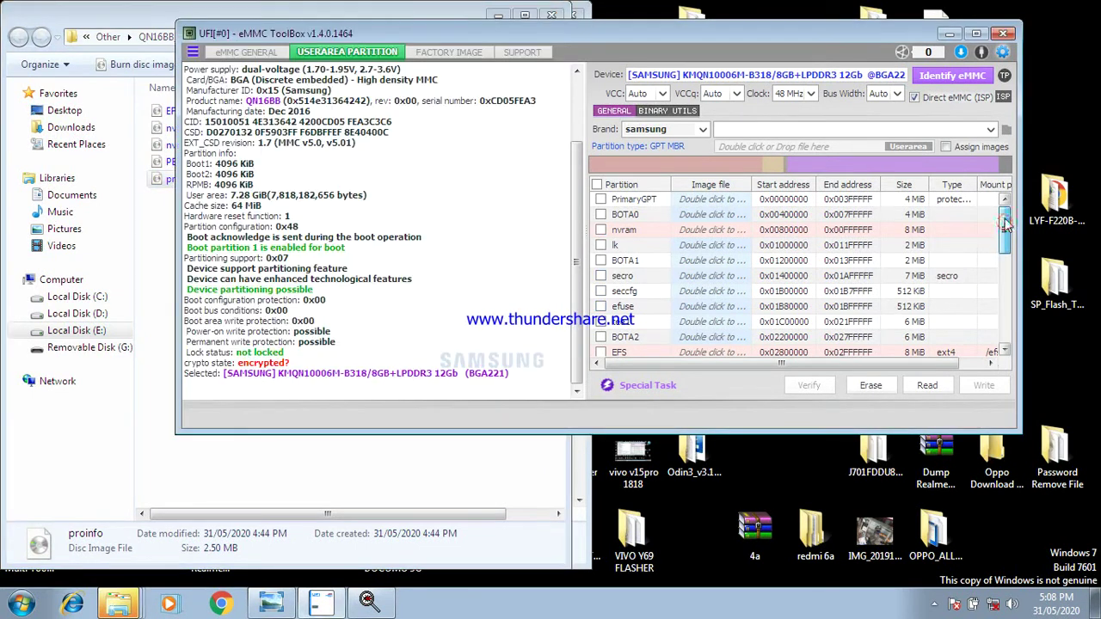
pyautogui.click(319, 478)
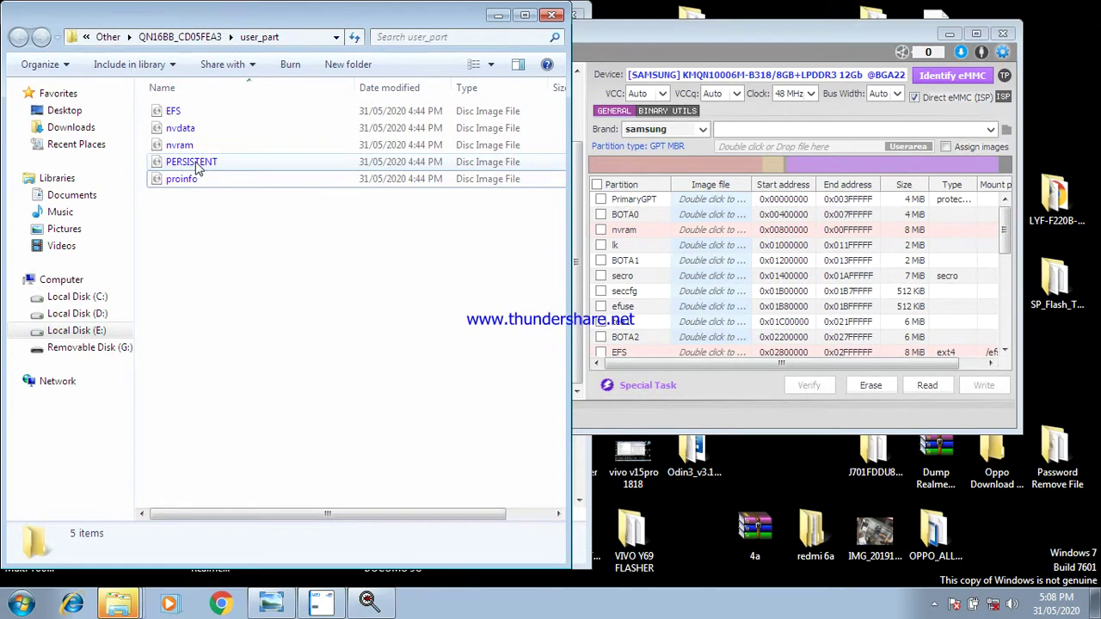
# Maximize the toolbox, load the SM-G532G G532GDDU1AQC4 backup for the userarea, and mark nvram, EFS, nvdata, proinfo and PERSISTENT.
pyautogui.click(975, 34)
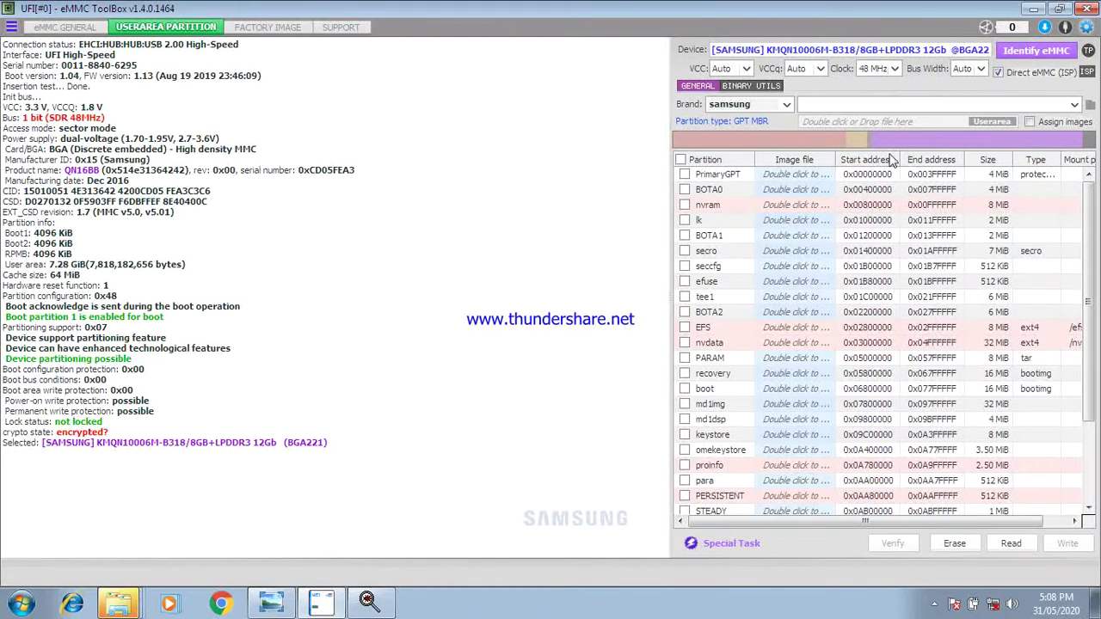
pyautogui.click(977, 106)
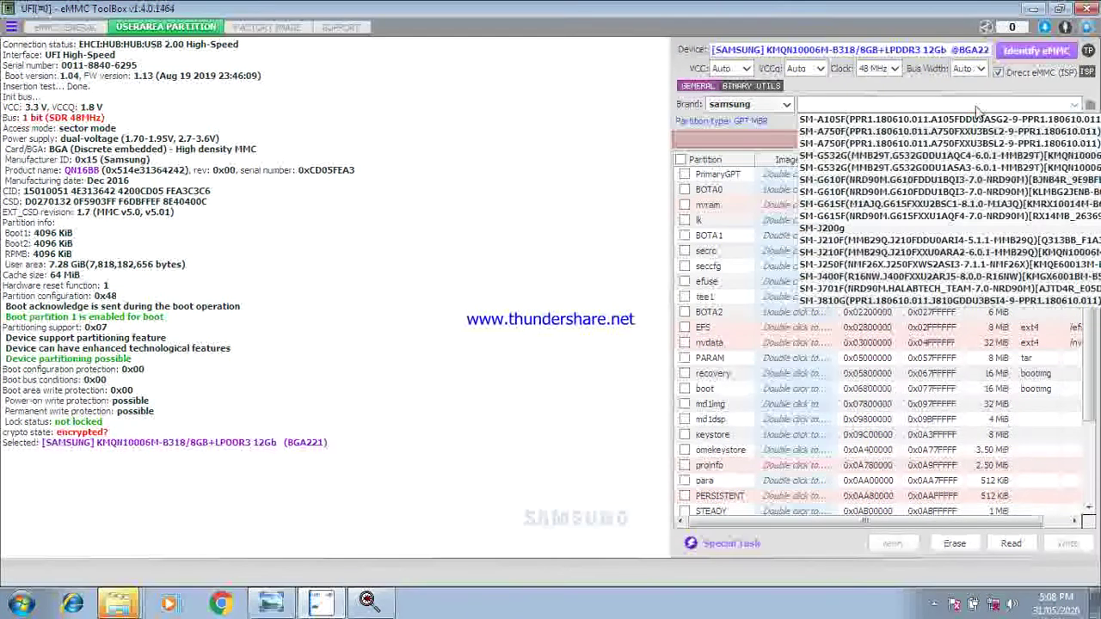
pyautogui.click(890, 155)
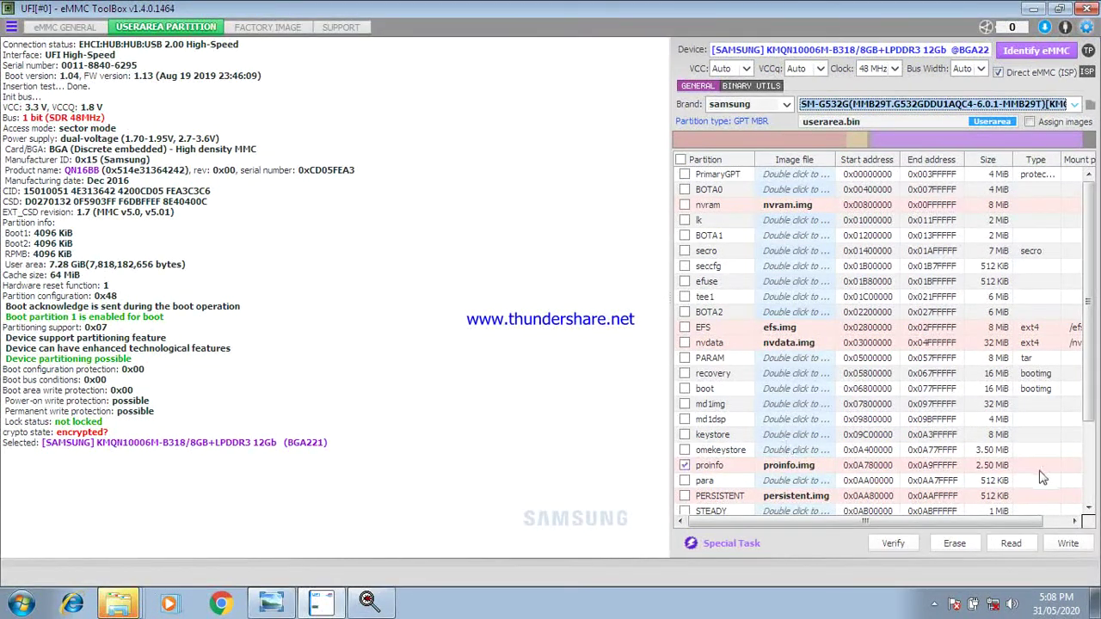
pyautogui.scroll(-1, 1088, 435)
pyautogui.moveTo(1088, 435); pyautogui.dragTo(1088, 483)
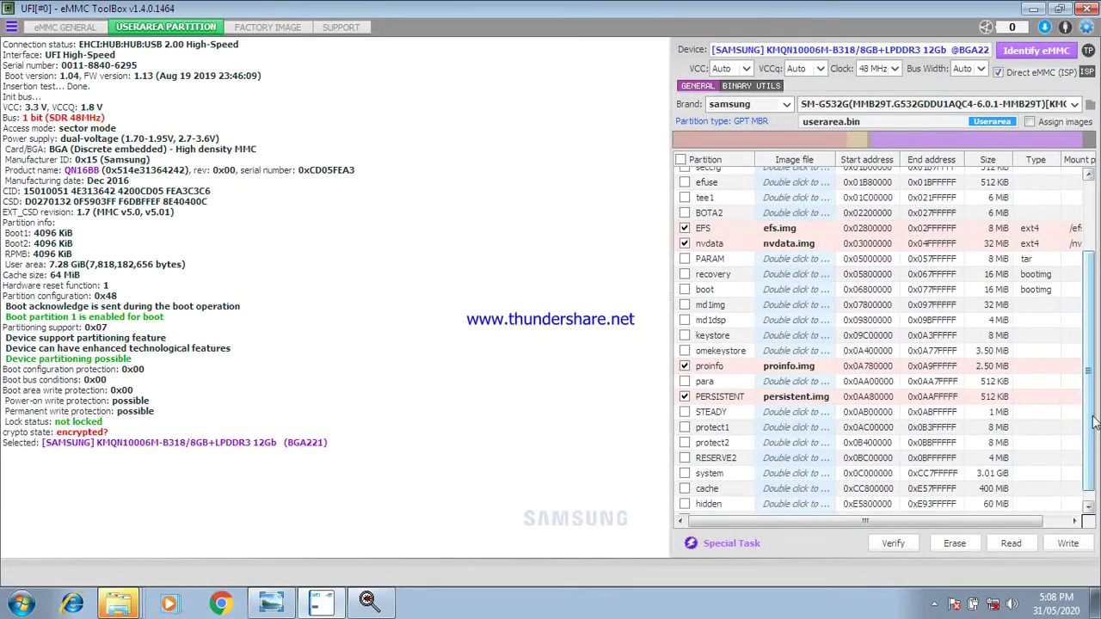
pyautogui.scroll(3, 1091, 413)
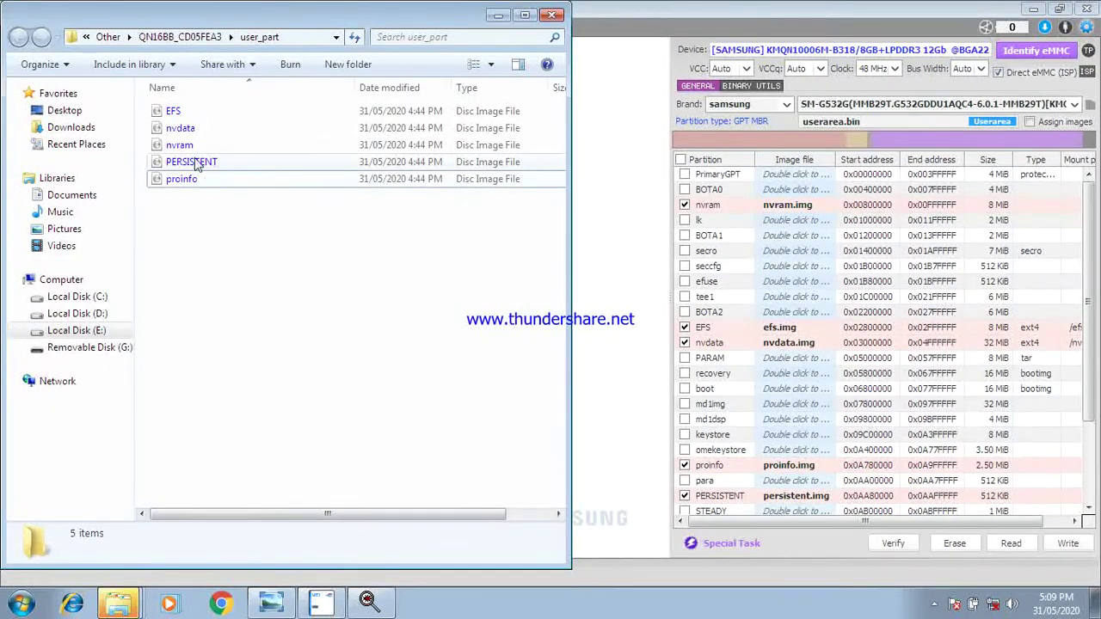
# Assign the nvram, EFS, nvdata, proinfo and PERSISTENT images from the user_part folder to their matching partitions and write them.
pyautogui.moveTo(178, 148); pyautogui.dragTo(808, 210)
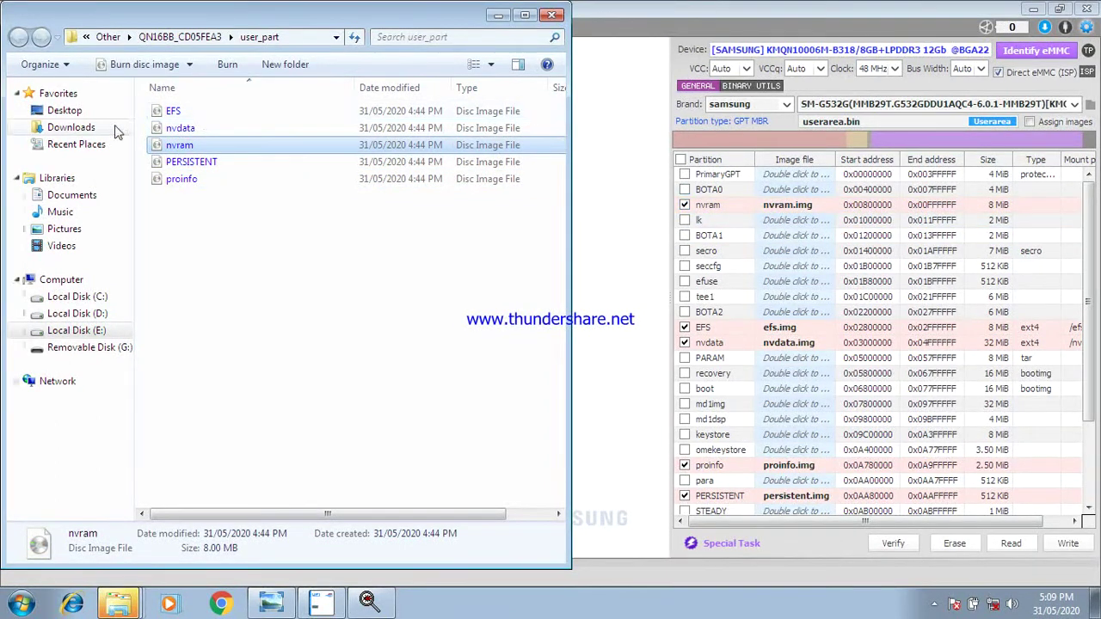
pyautogui.moveTo(172, 113); pyautogui.dragTo(782, 344)
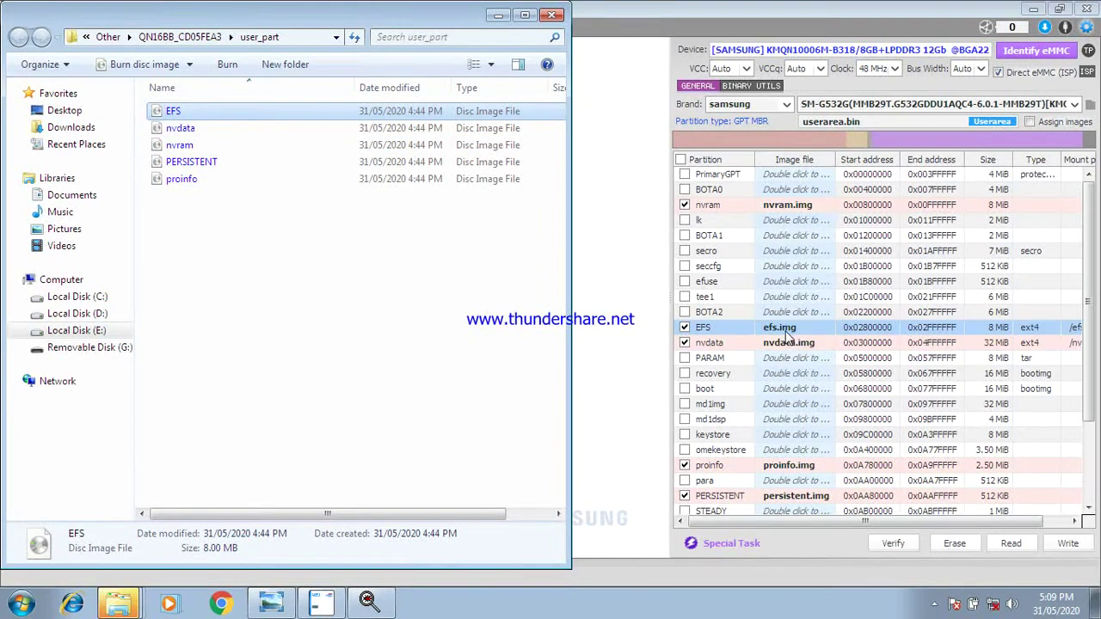
pyautogui.moveTo(179, 134); pyautogui.dragTo(805, 343)
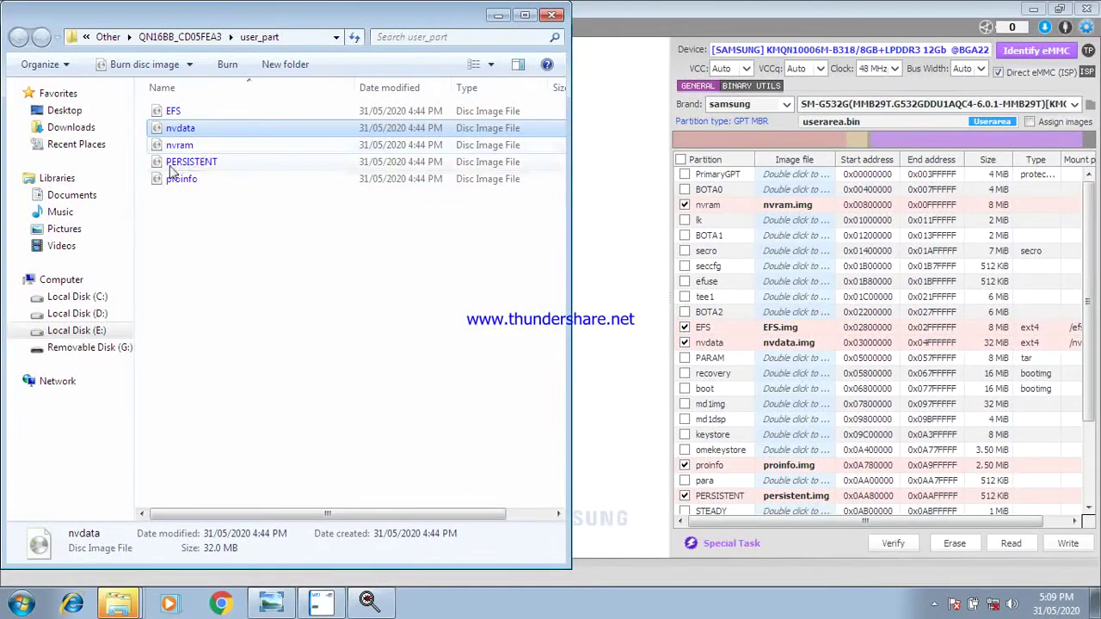
pyautogui.moveTo(167, 188); pyautogui.dragTo(800, 469)
pyautogui.moveTo(197, 163); pyautogui.dragTo(765, 434)
pyautogui.press('Down')
pyautogui.press('Down')
pyautogui.press('Down')
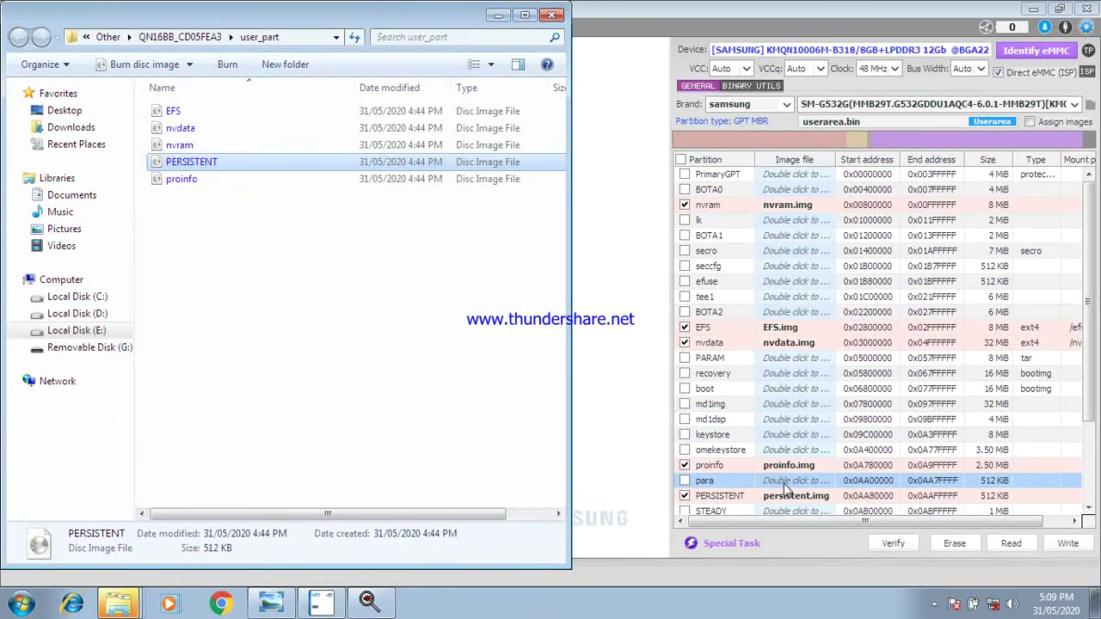
pyautogui.moveTo(791, 471); pyautogui.dragTo(793, 465)
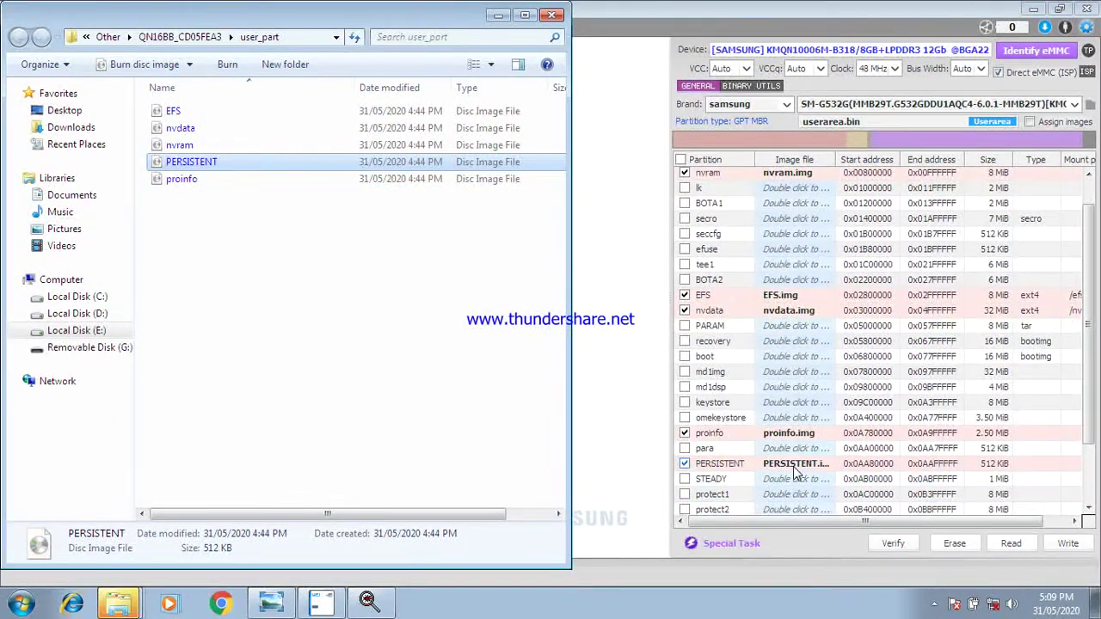
pyautogui.click(1073, 549)
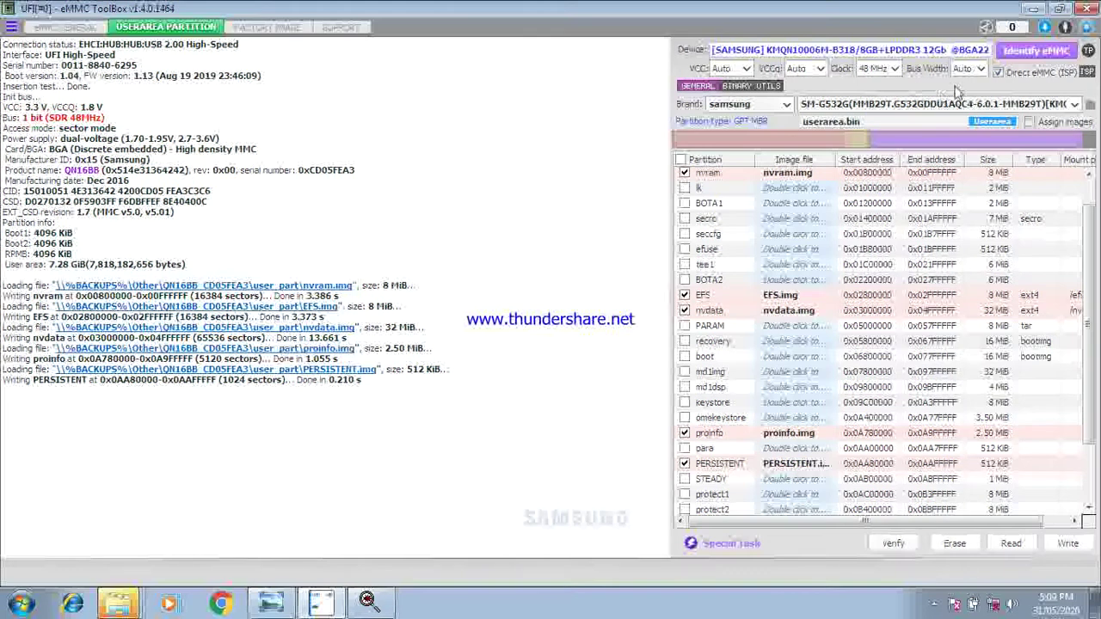
# Identify the eMMC once more and review the device information in the log.
pyautogui.click(1028, 52)
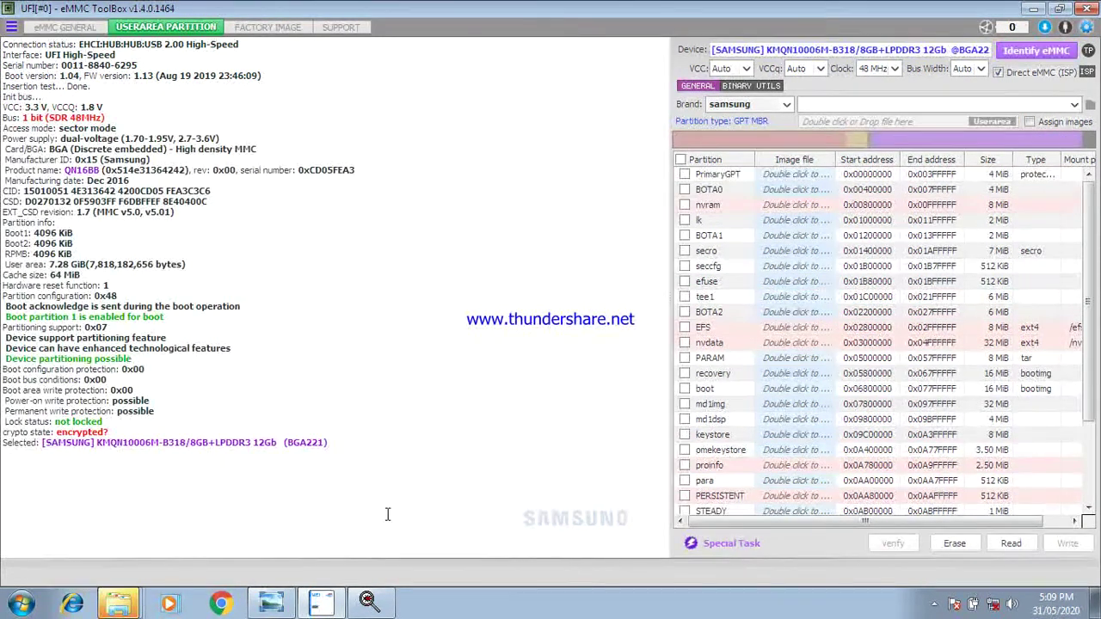
pyautogui.moveTo(385, 516); pyautogui.dragTo(9, 210)
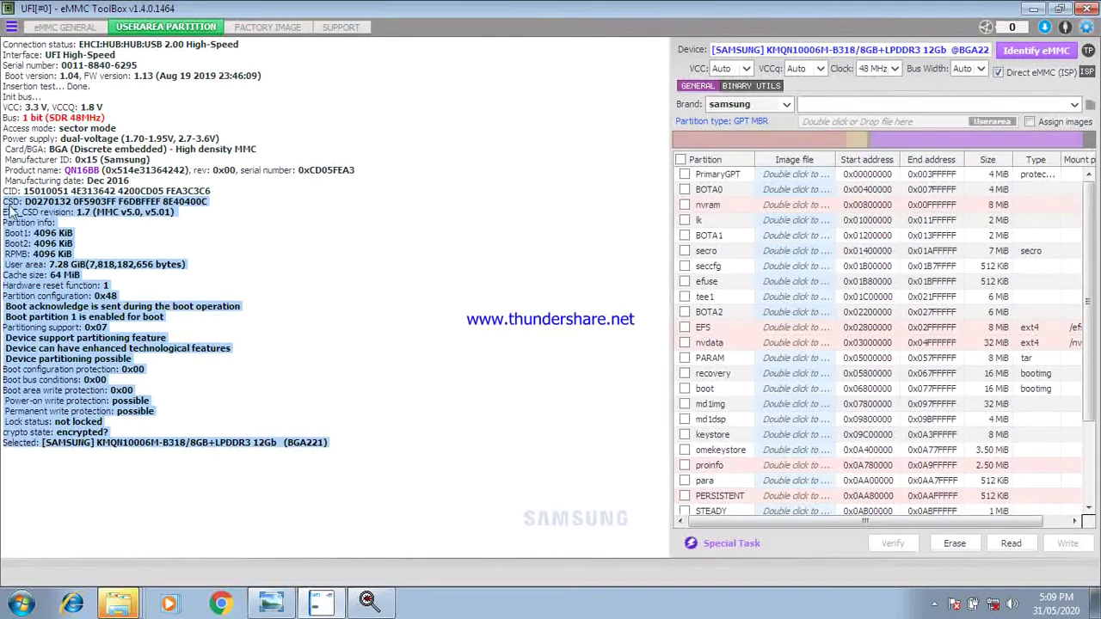
pyautogui.click(434, 509)
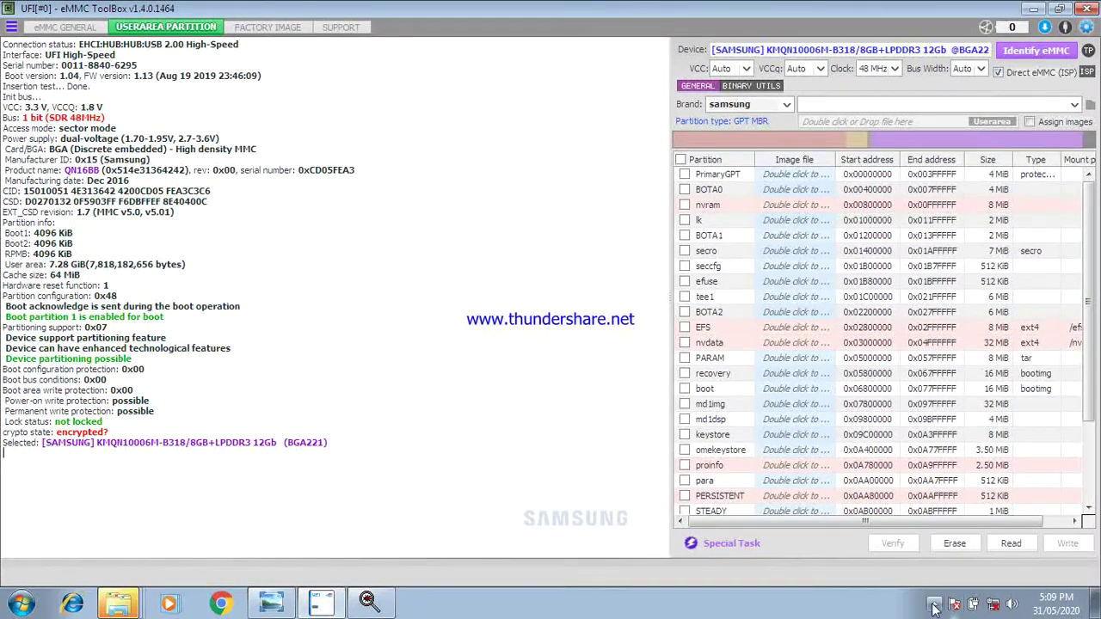